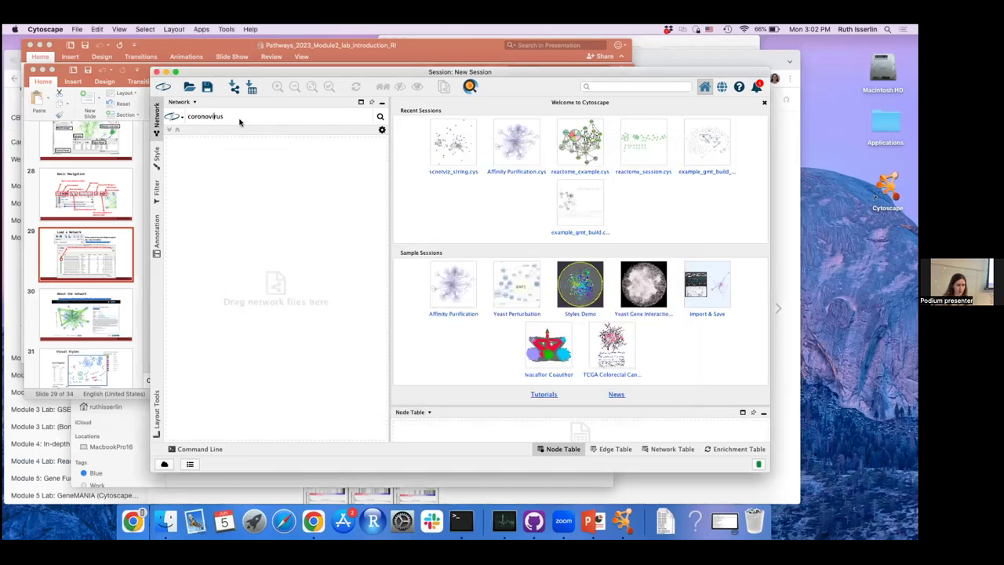
# - Search NDEx for "coronavirus" and import the network "IMEx/IntAct Coronavirus Dataset, full detail"
pyautogui.press('BackSpace')
pyautogui.write('a')
pyautogui.press('Return')
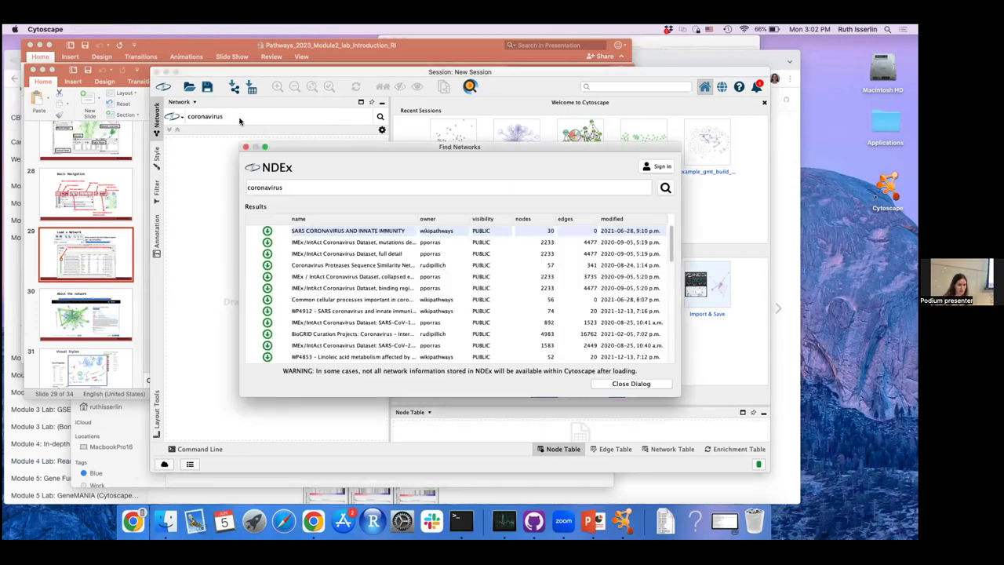
pyautogui.click(268, 254)
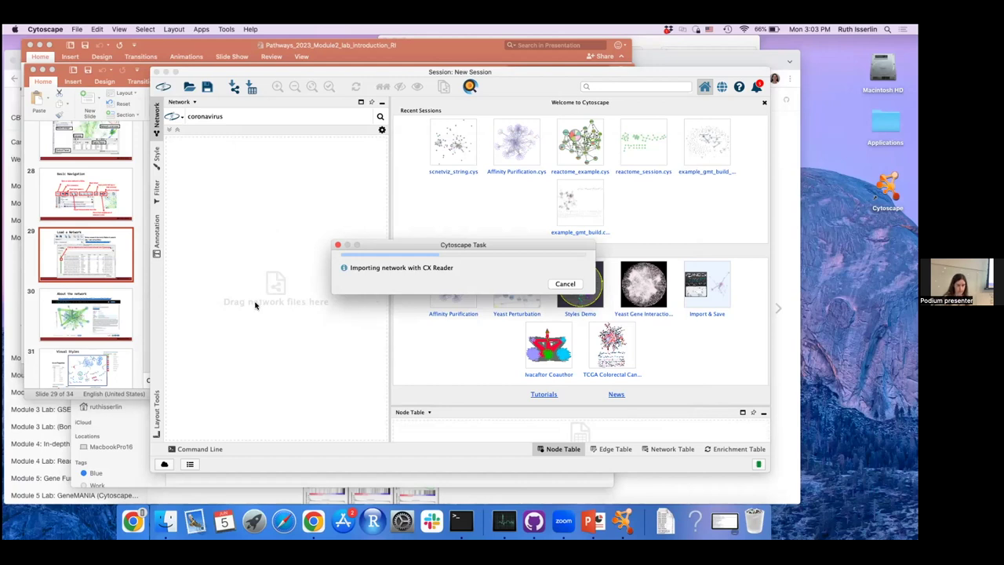
# - Switch to PowerPoint, review the "About the network" slide, and return to Cytoscape
pyautogui.click(98, 333)
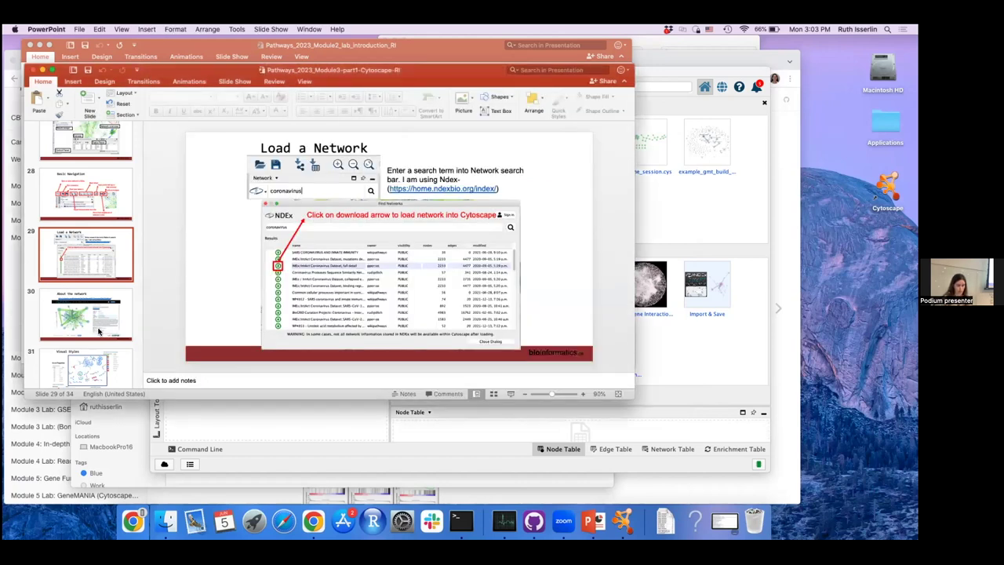
pyautogui.click(90, 308)
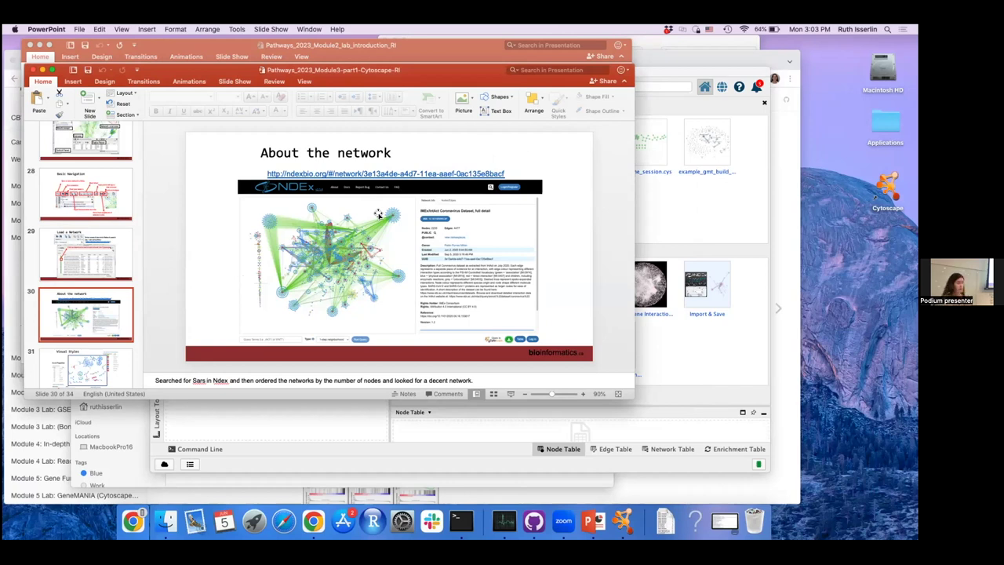
pyautogui.click(423, 459)
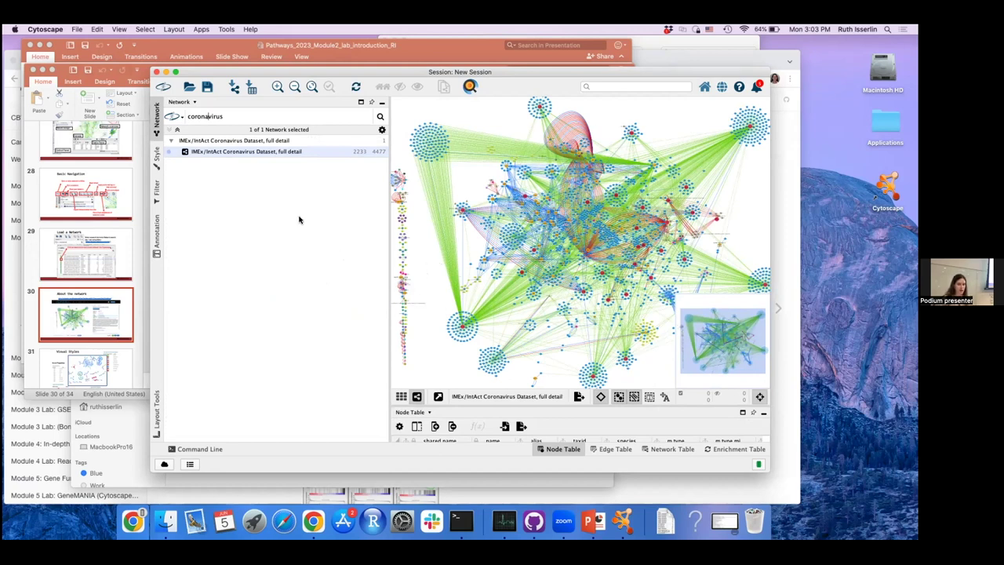
# - Switch to PowerPoint, review the "Visual Styles" slide, and return to the coronavirus network in Cytoscape
pyautogui.click(114, 367)
pyautogui.click(111, 369)
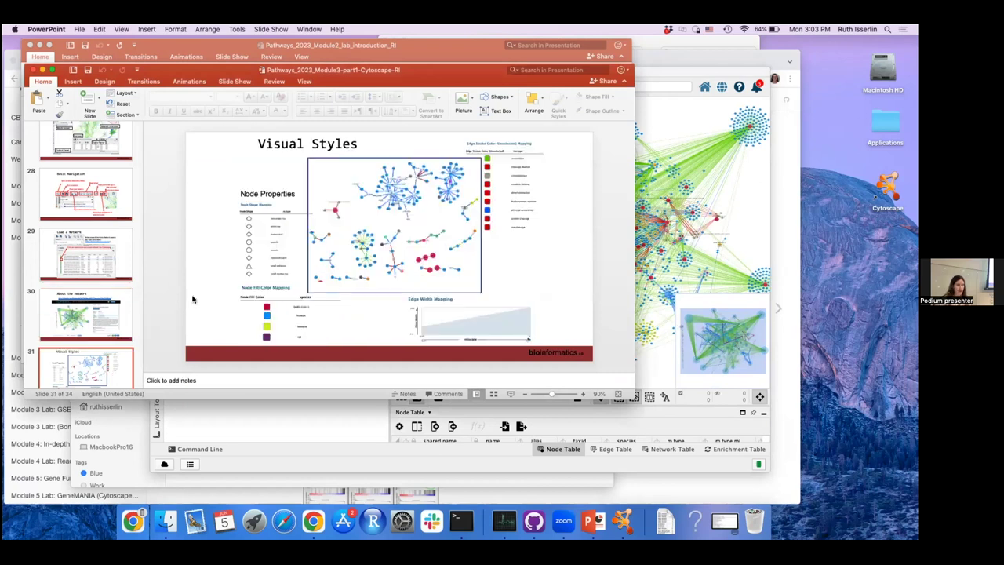
pyautogui.scroll(-2, 110, 291)
pyautogui.scroll(-3, 110, 292)
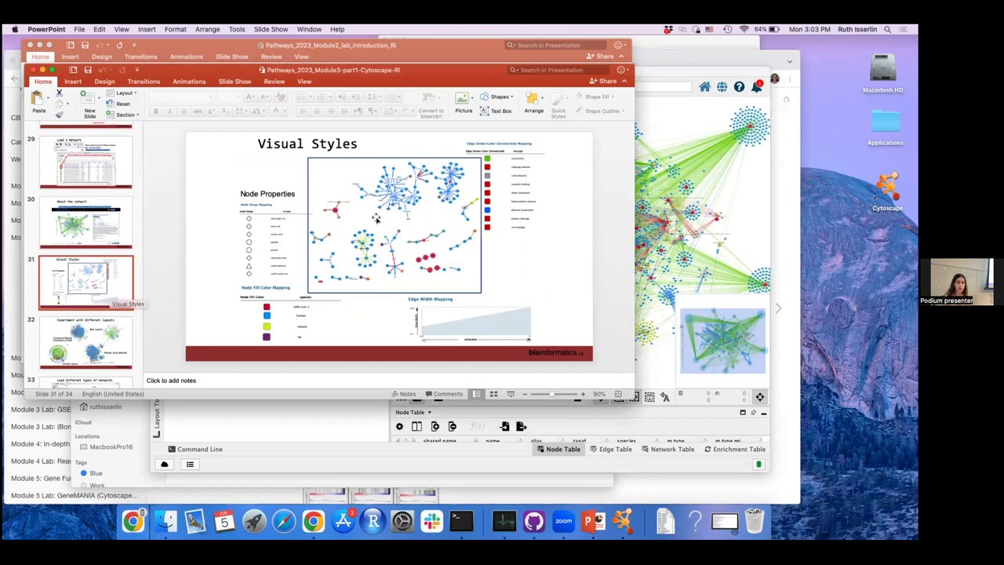
pyautogui.click(674, 136)
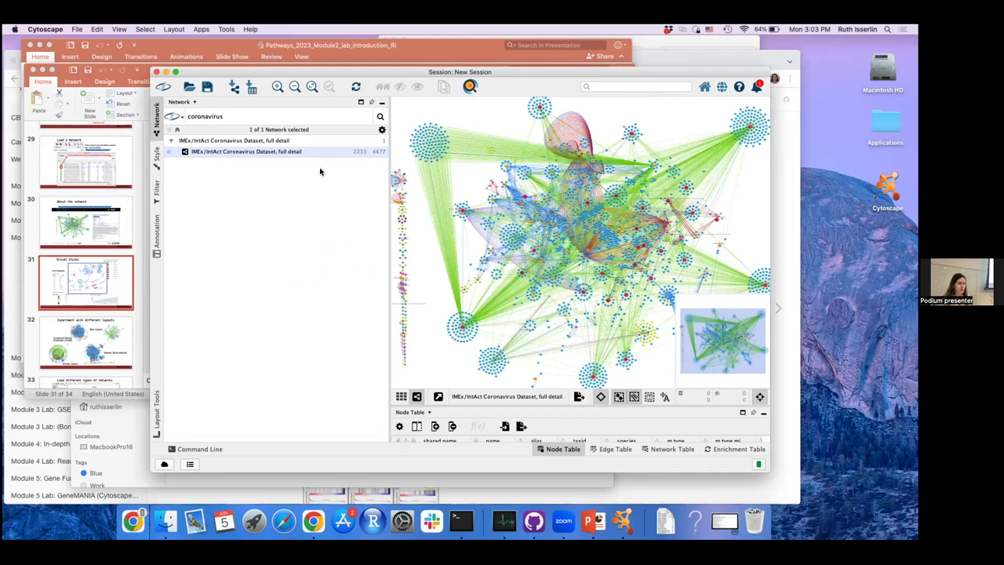
# - Examine the network's node style, reviewing the Fill Color mapping for each species and the list of available node properties
pyautogui.click(157, 155)
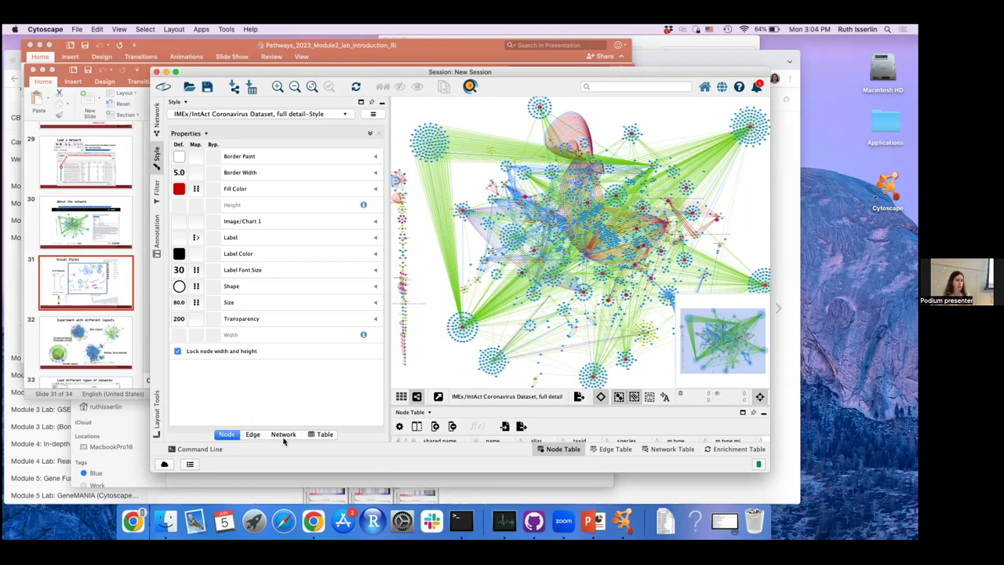
pyautogui.click(376, 189)
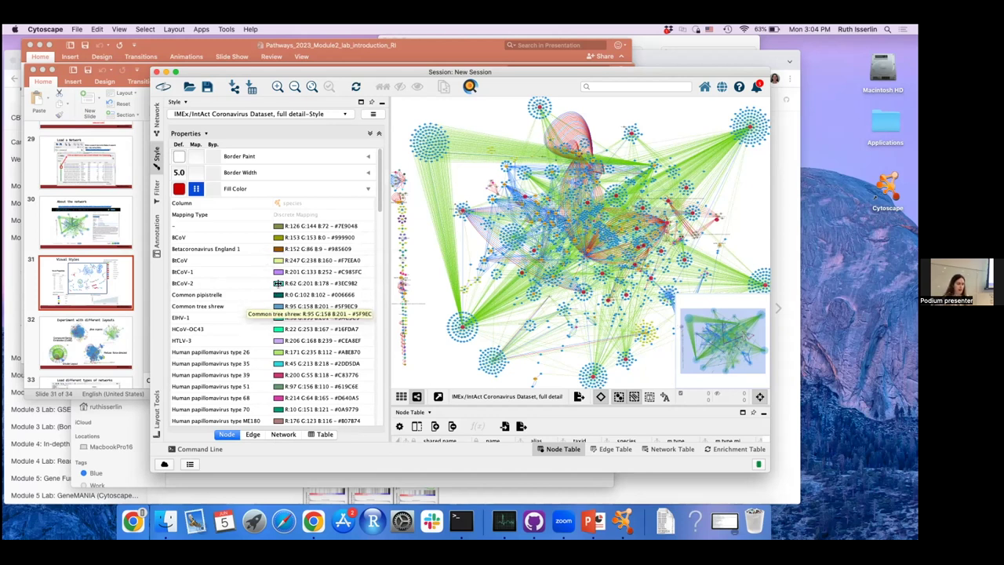
pyautogui.scroll(-1, 294, 284)
pyautogui.scroll(-10, 293, 284)
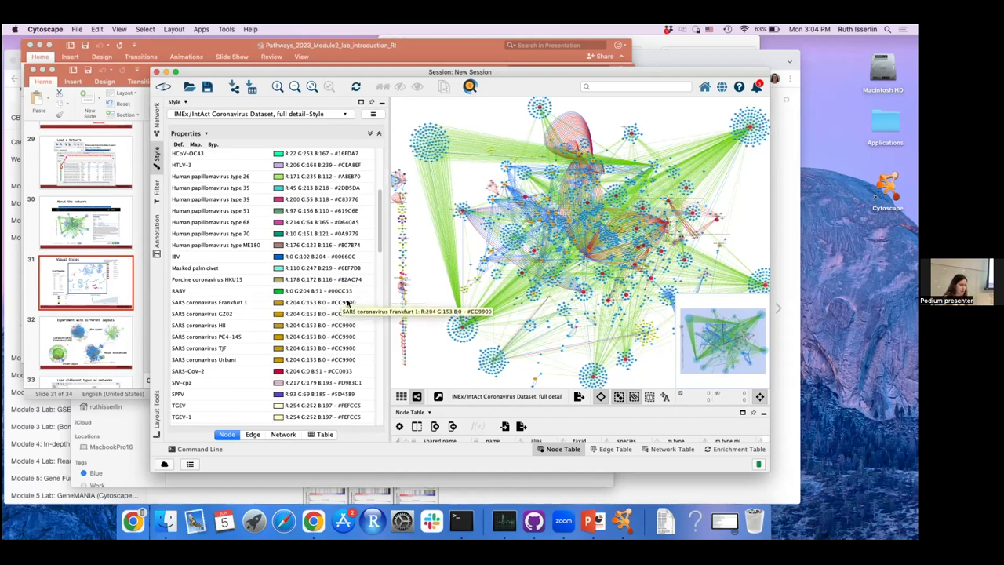
pyautogui.scroll(8, 303, 305)
pyautogui.scroll(5, 303, 305)
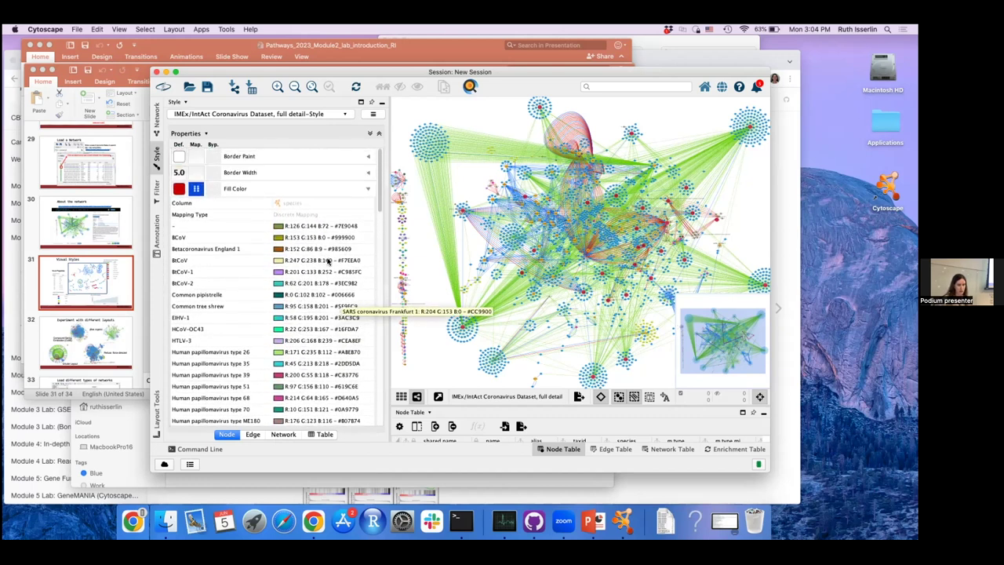
pyautogui.click(368, 188)
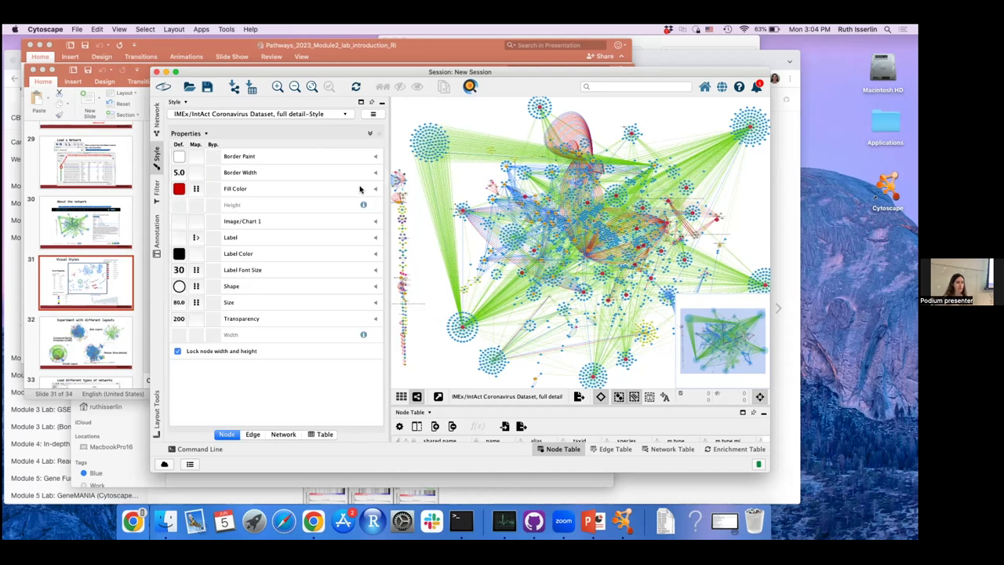
pyautogui.click(193, 133)
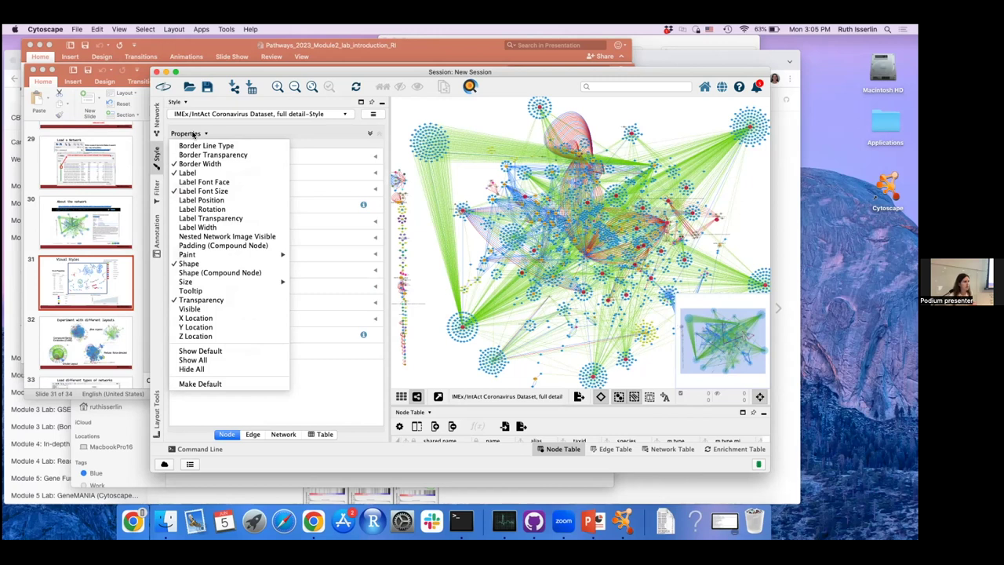
pyautogui.click(458, 116)
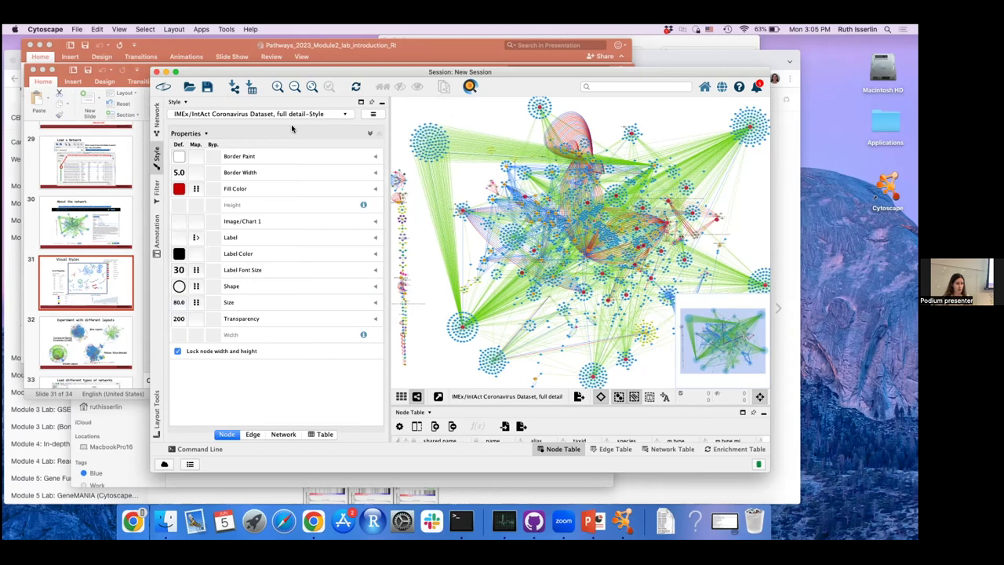
# - Apply the yFiles Organic Layout to the coronavirus network
pyautogui.click(200, 29)
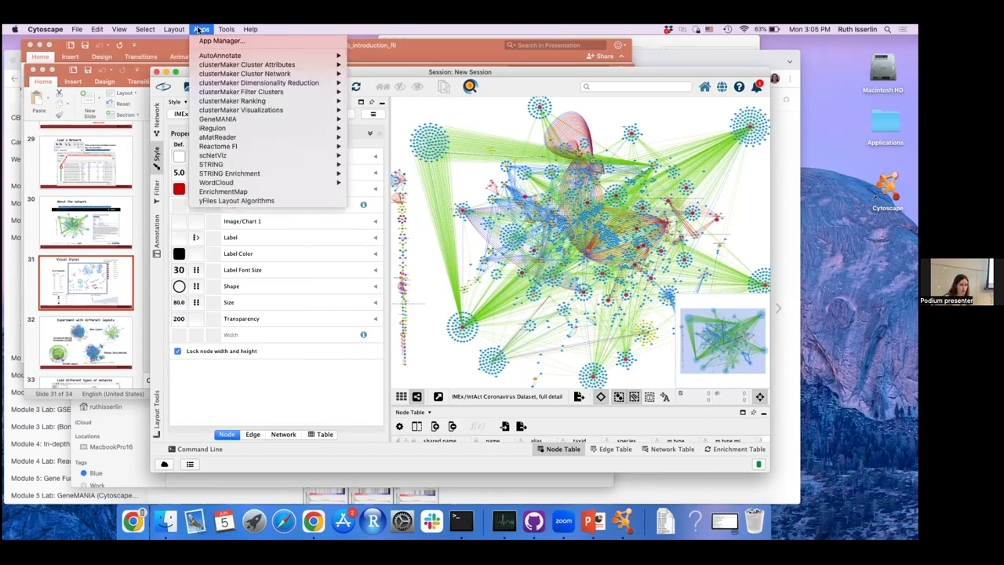
pyautogui.click(174, 29)
pyautogui.click(174, 29)
pyautogui.click(175, 29)
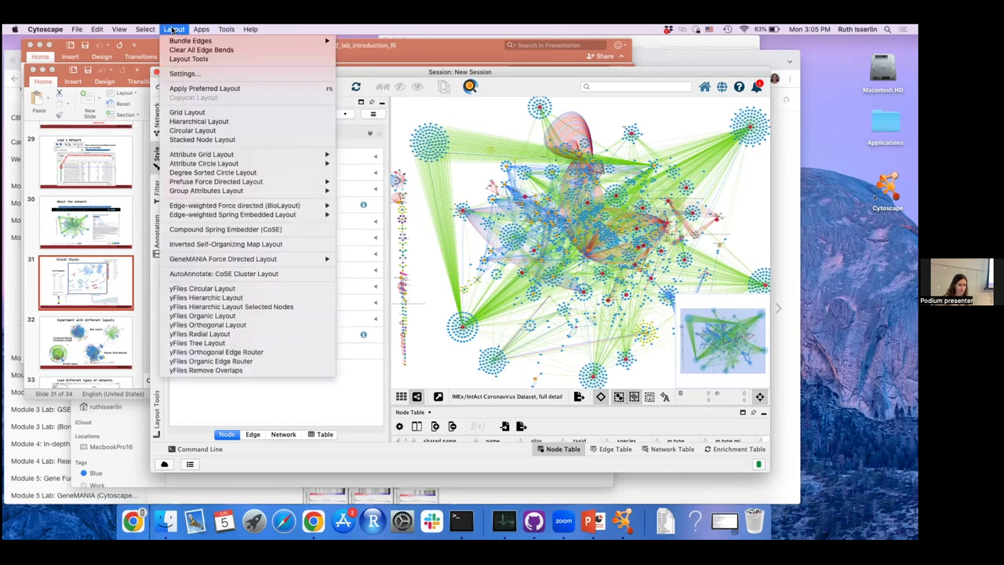
pyautogui.click(252, 316)
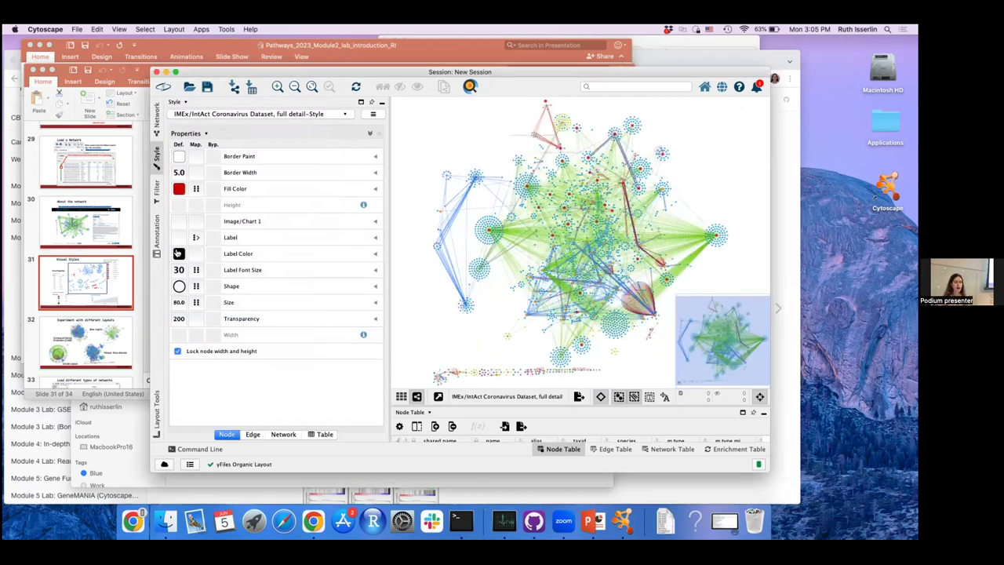
# - Apply the Attribute Circle Layout to the network with the attribute set to (none)
pyautogui.click(174, 29)
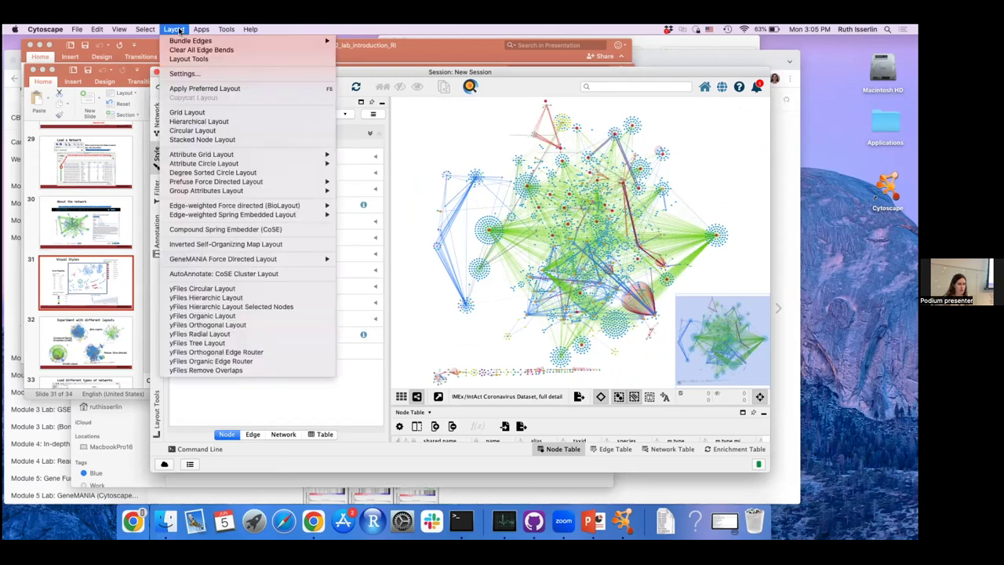
pyautogui.moveTo(234, 164)
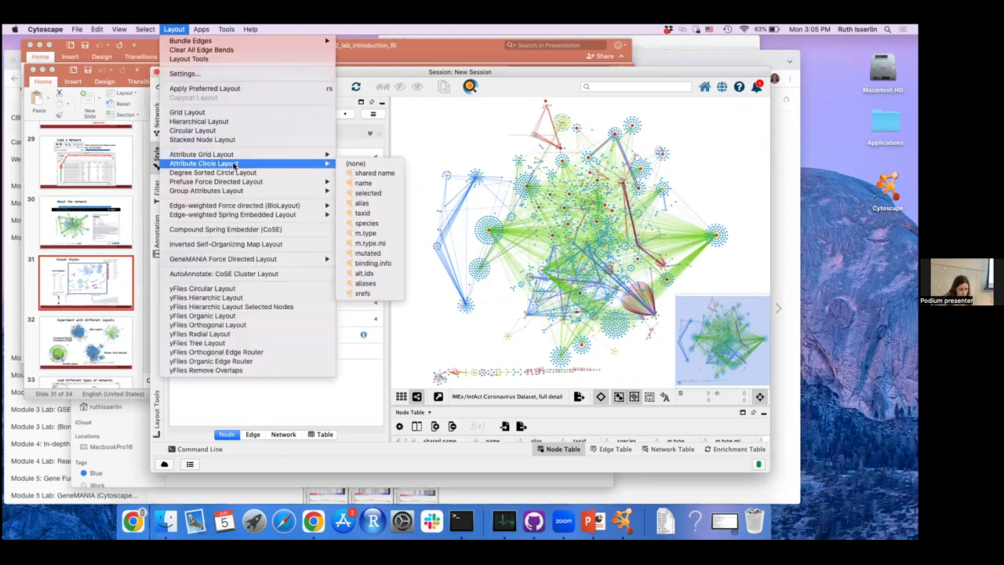
pyautogui.click(364, 165)
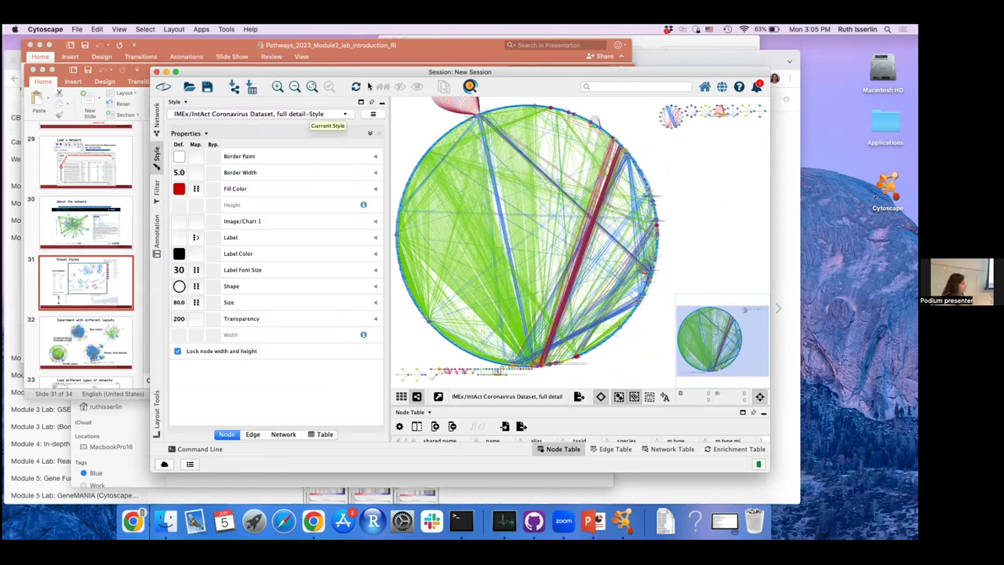
# - Run the Compound Spring Embedder (CoSE) layout on the network
pyautogui.click(196, 30)
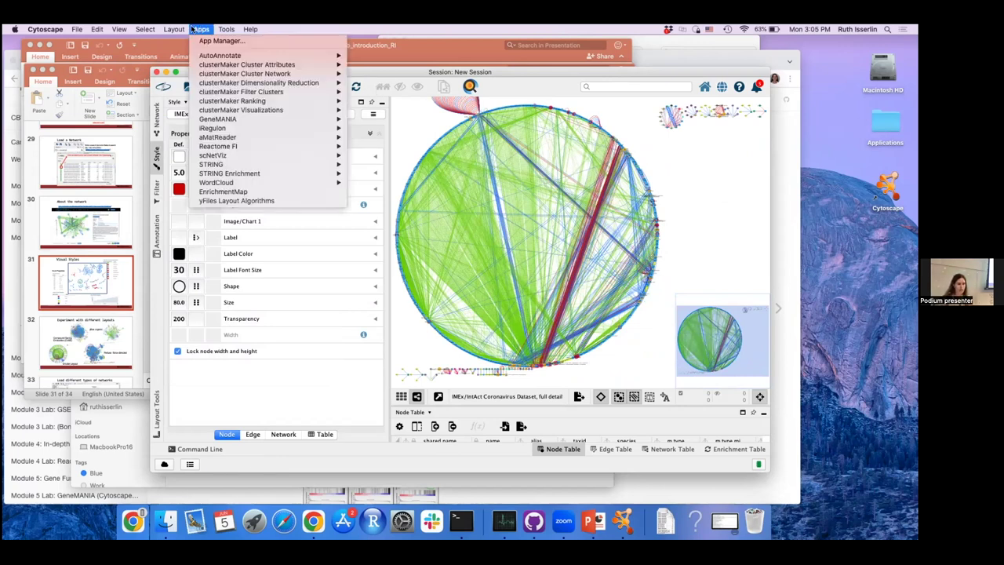
pyautogui.click(175, 30)
pyautogui.click(177, 30)
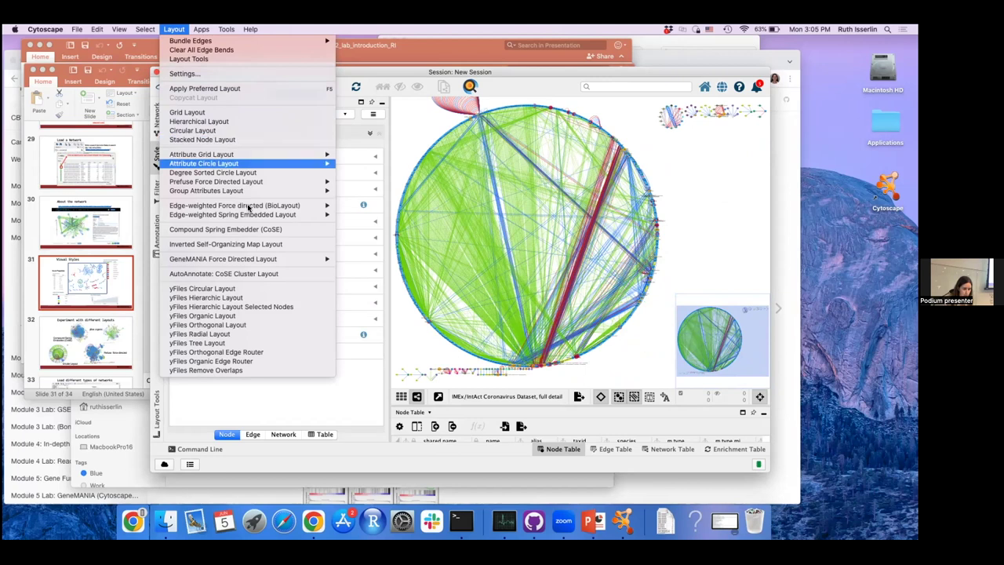
pyautogui.click(255, 229)
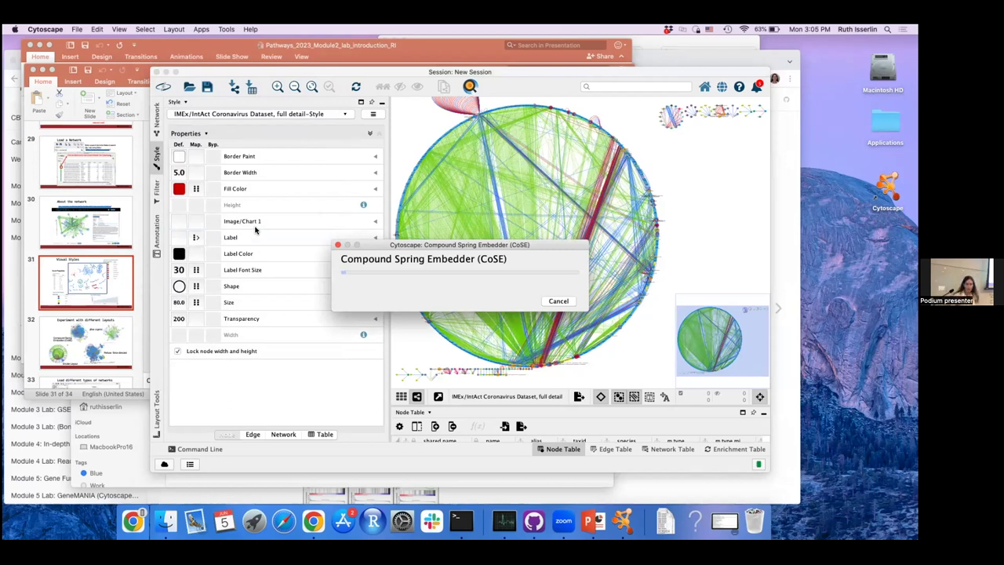
# - Switch to PowerPoint and present the "Experiment with different layouts" slide as a full-screen slide show
pyautogui.click(111, 341)
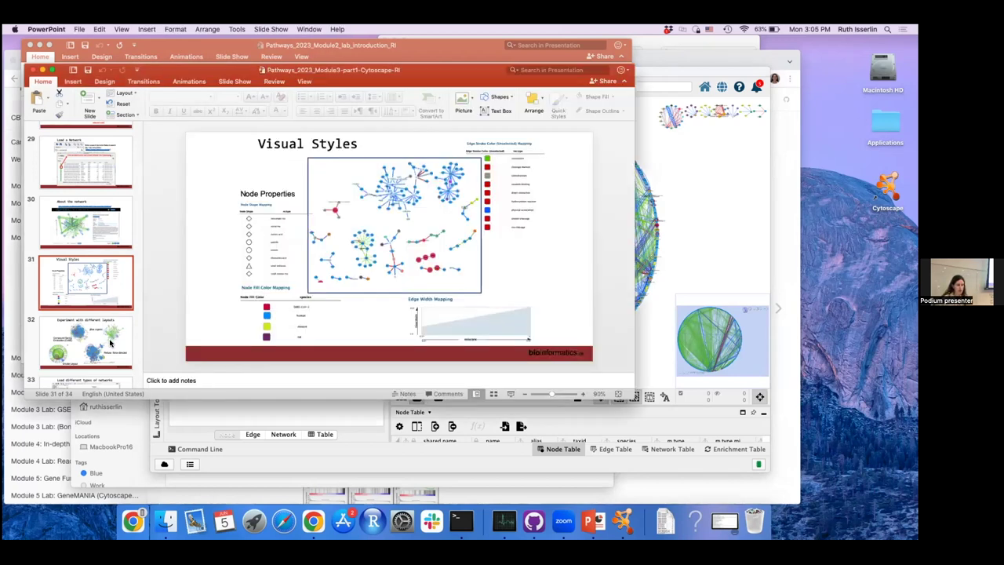
pyautogui.click(111, 342)
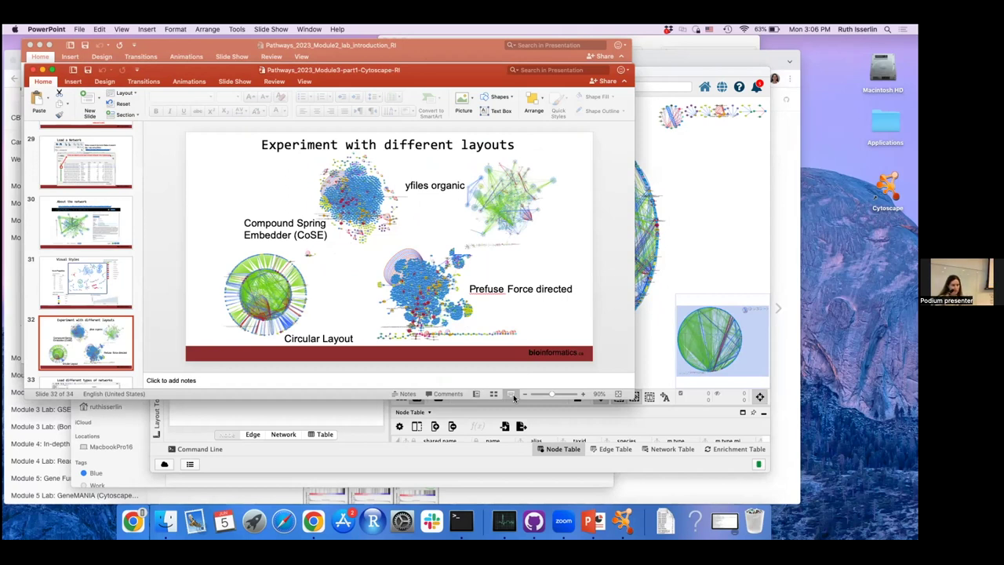
pyautogui.click(512, 394)
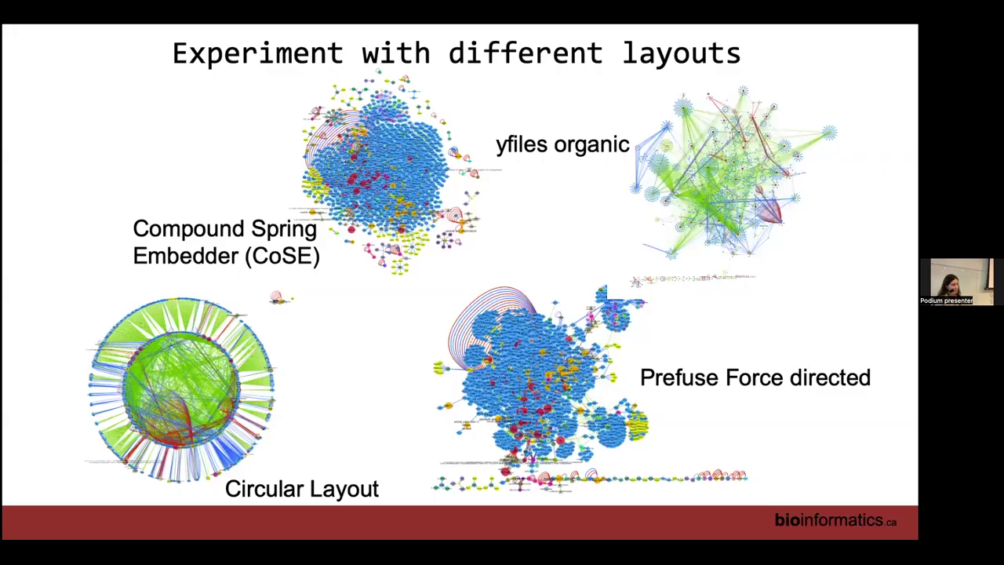